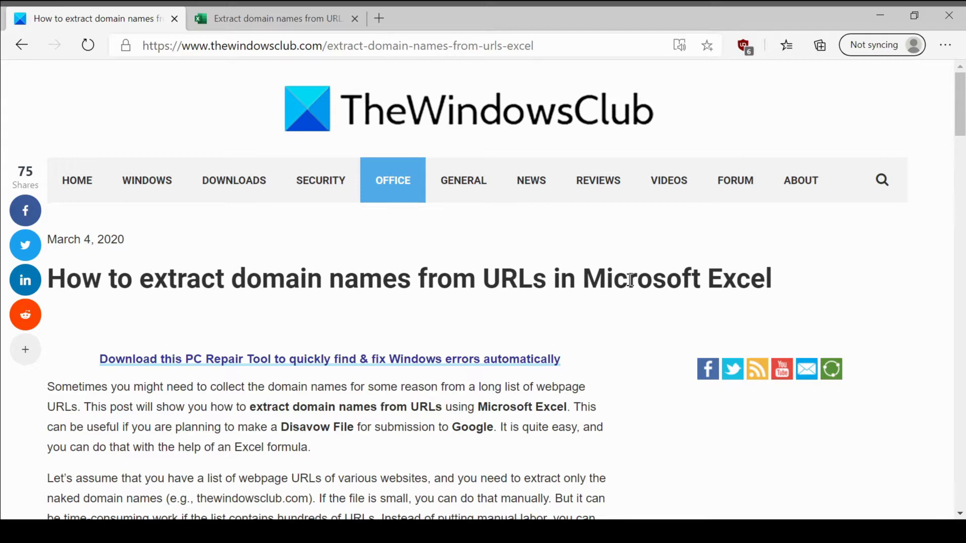
- Switch to the URL workbook, select the Domain column and cell A4, closing the Amazon page that opened
{"action": "left_click", "coordinate": [288, 19]}
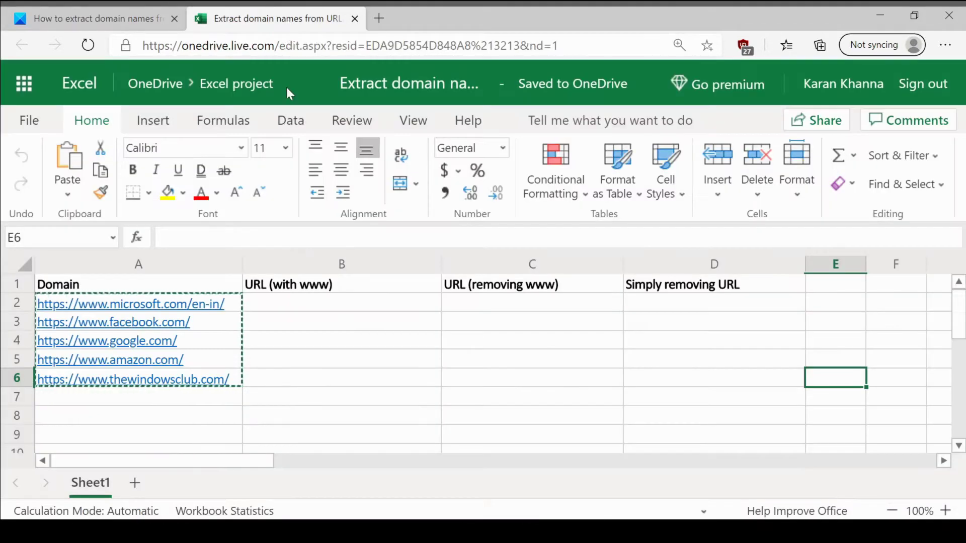
{"action": "left_click", "coordinate": [190, 266]}
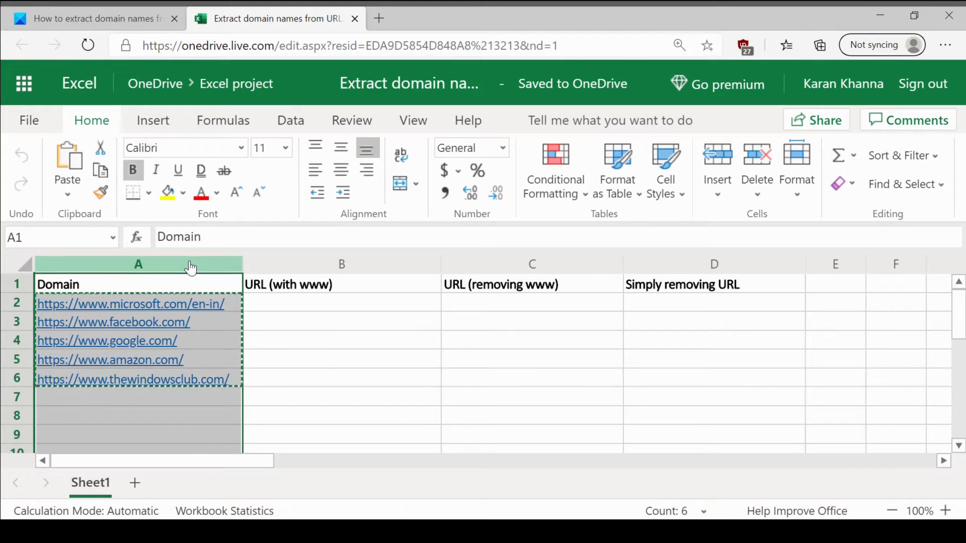
{"action": "left_click", "coordinate": [212, 338]}
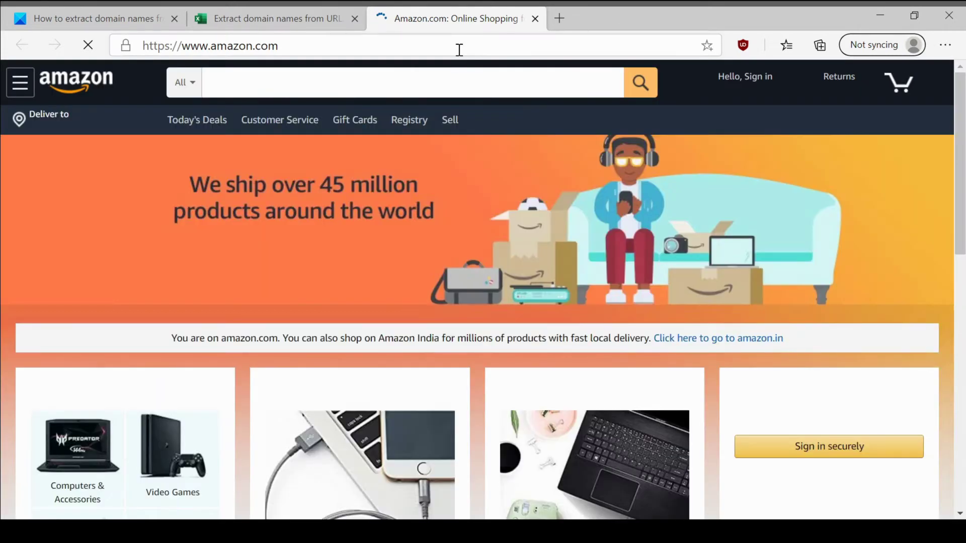
{"action": "left_click", "coordinate": [536, 22]}
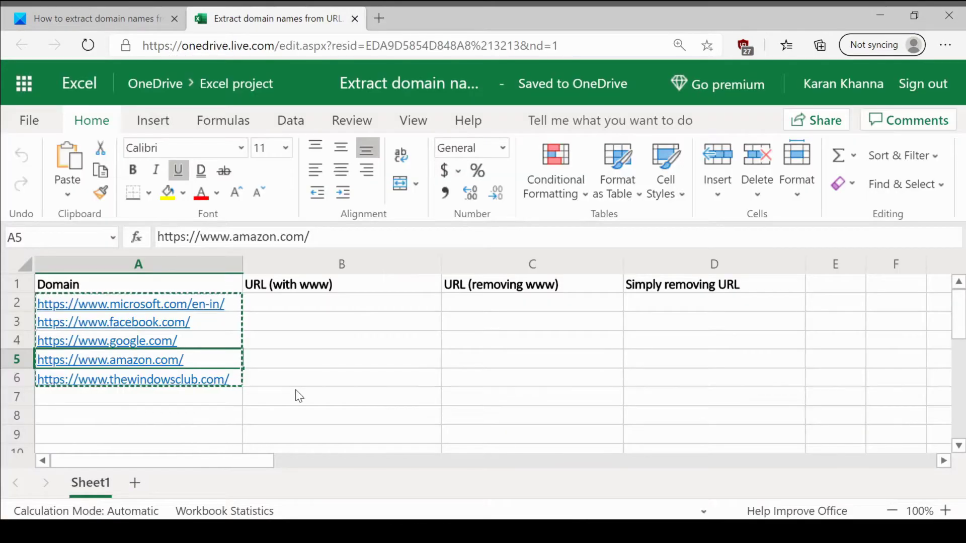
{"action": "left_click", "coordinate": [306, 366]}
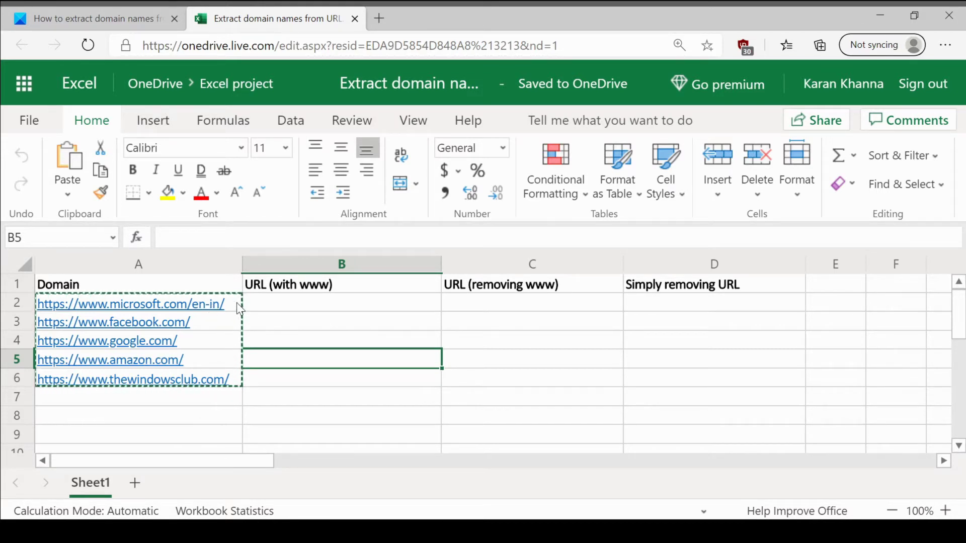
- Copy the five URLs in A2:A6
{"action": "left_click", "coordinate": [219, 306]}
{"action": "left_click", "coordinate": [323, 362]}
{"action": "left_click_drag", "start_coordinate": [219, 305], "coordinate": [215, 379]}
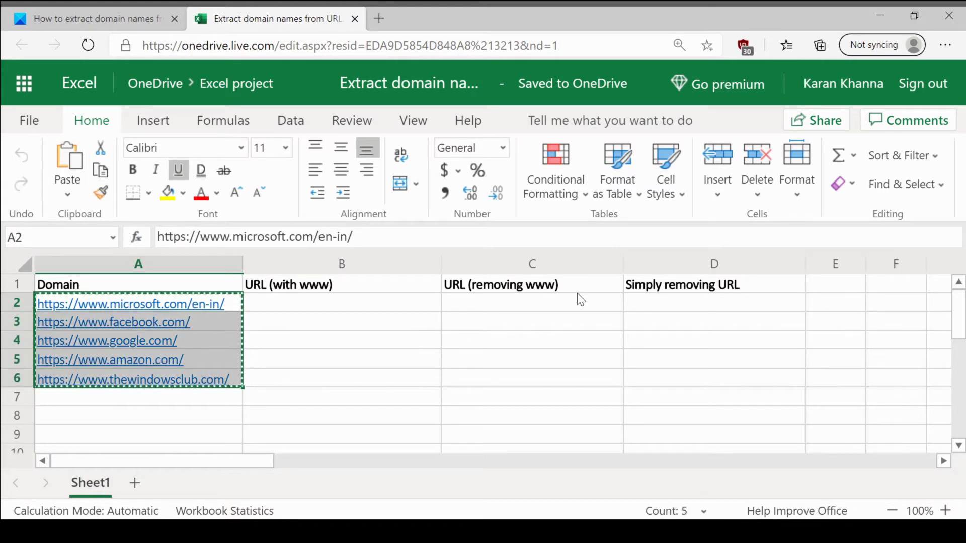
{"action": "right_click", "coordinate": [221, 324]}
{"action": "mouse_move", "coordinate": [267, 336]}
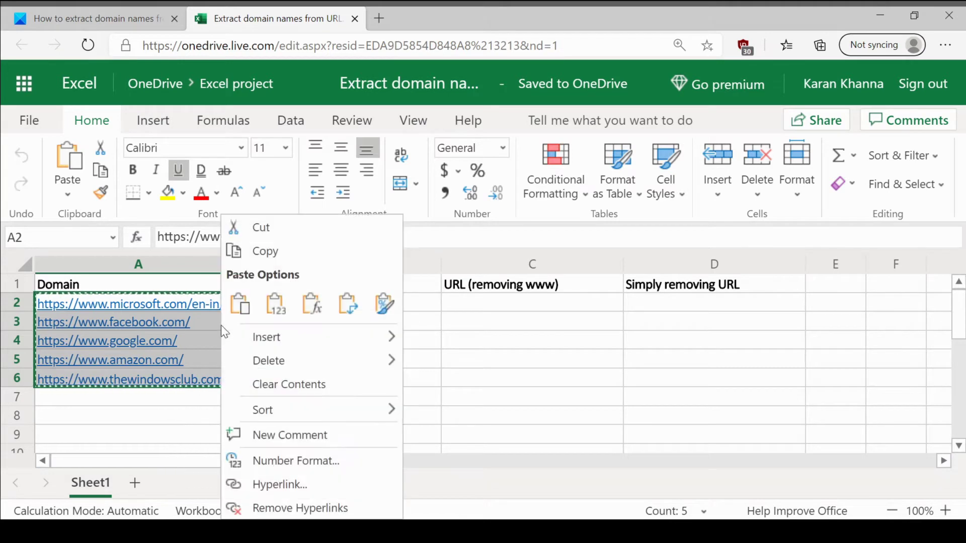
{"action": "left_click", "coordinate": [287, 255]}
- Paste them into D2:D6 as plain values only under Simply removing URL
{"action": "left_click", "coordinate": [685, 302]}
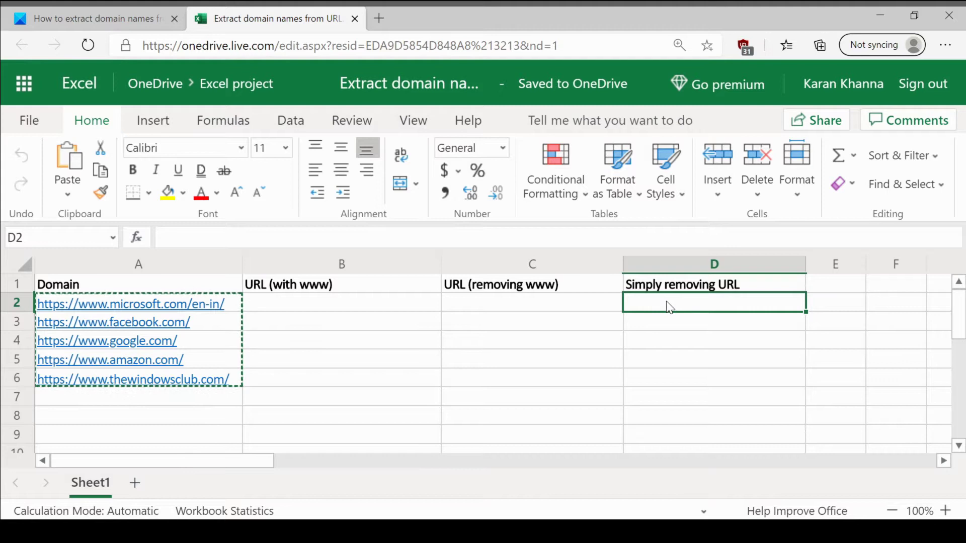
{"action": "left_click", "coordinate": [71, 196]}
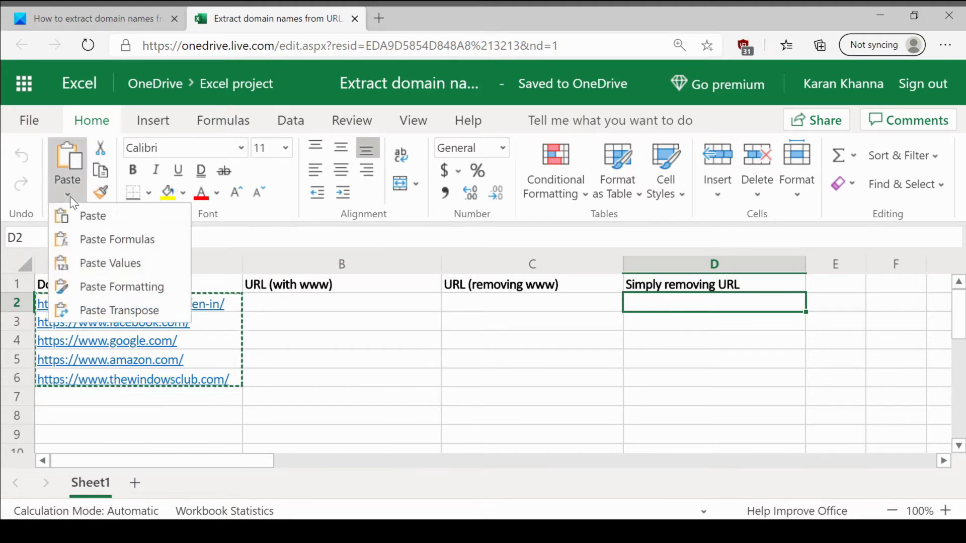
{"action": "left_click", "coordinate": [111, 263]}
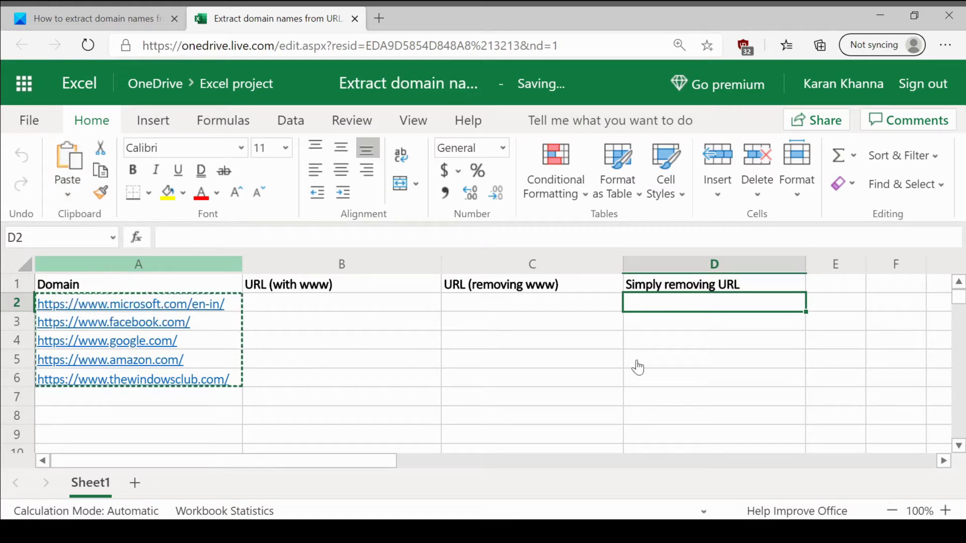
{"action": "left_click", "coordinate": [715, 414]}
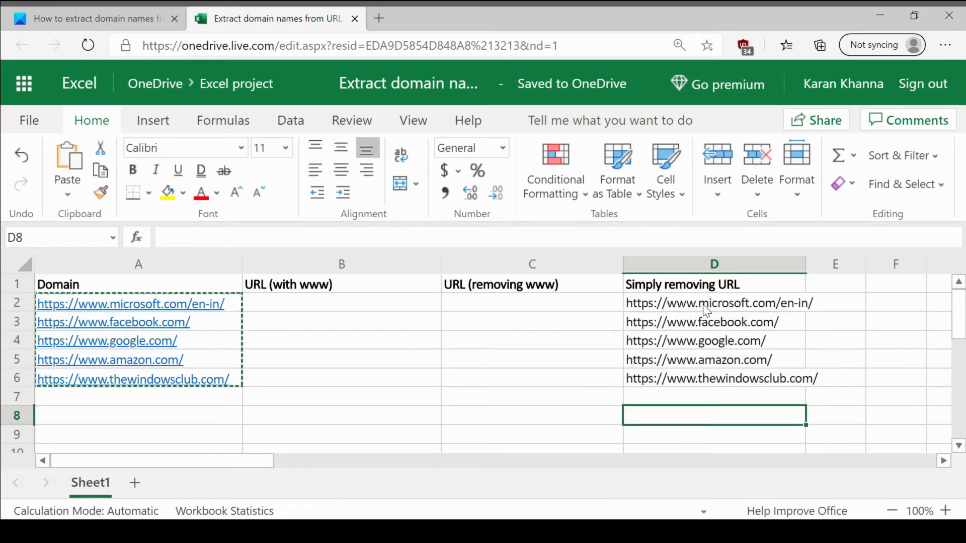
- Check D5 holds plain text, select B2, and return to the TheWindowsClub domain-extraction article
{"action": "left_click", "coordinate": [705, 362]}
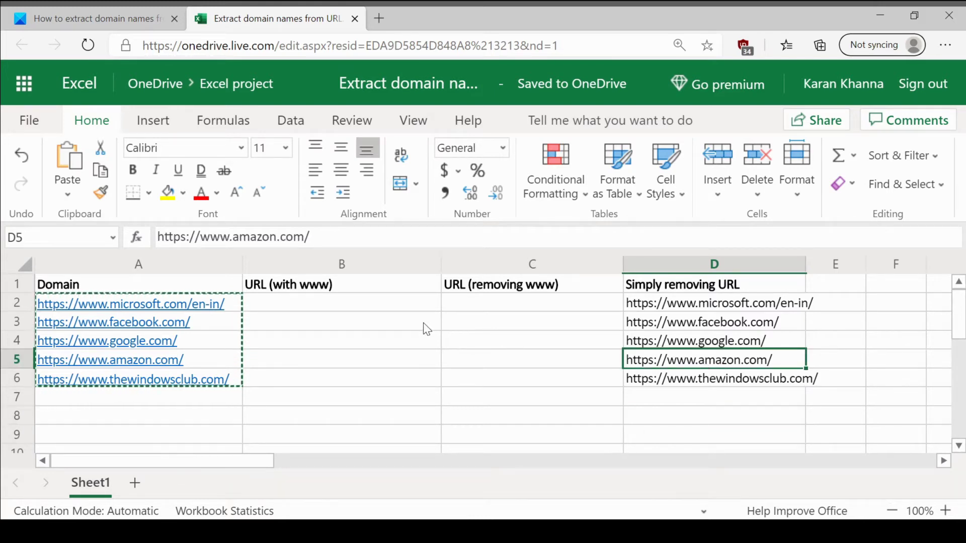
{"action": "left_click", "coordinate": [364, 309]}
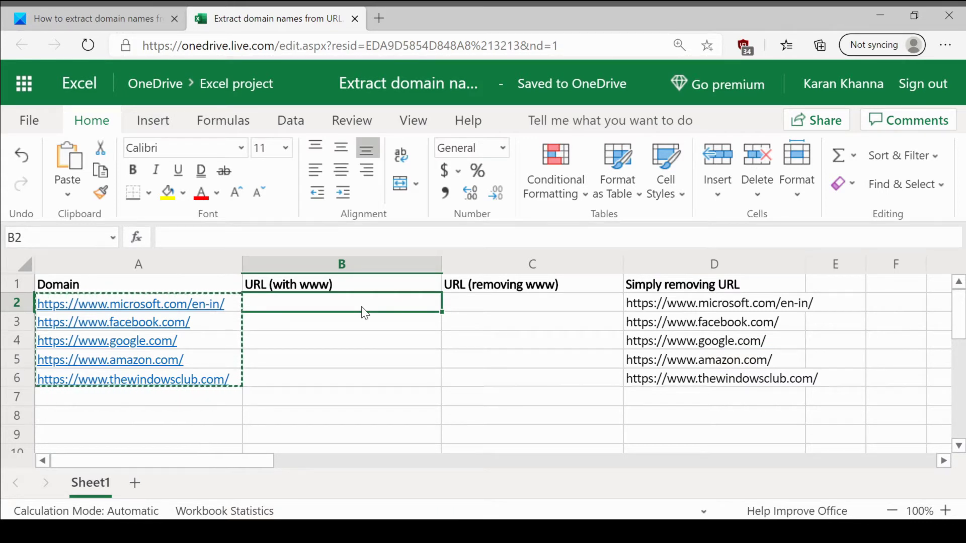
{"action": "left_click", "coordinate": [98, 18]}
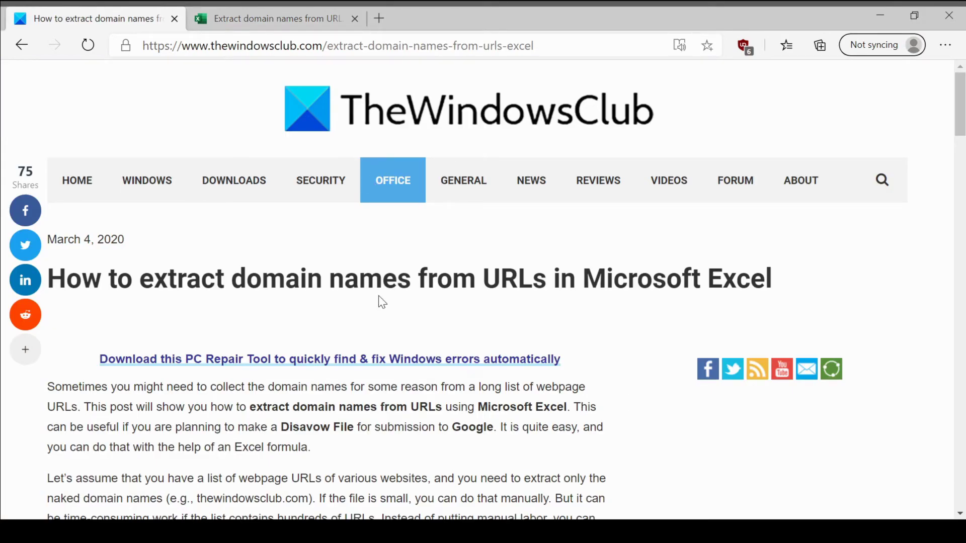
{"action": "scroll", "coordinate": [378, 295], "scroll_direction": "down", "scroll_amount": 4}
{"action": "scroll", "coordinate": [378, 295], "scroll_direction": "down", "scroll_amount": 4}
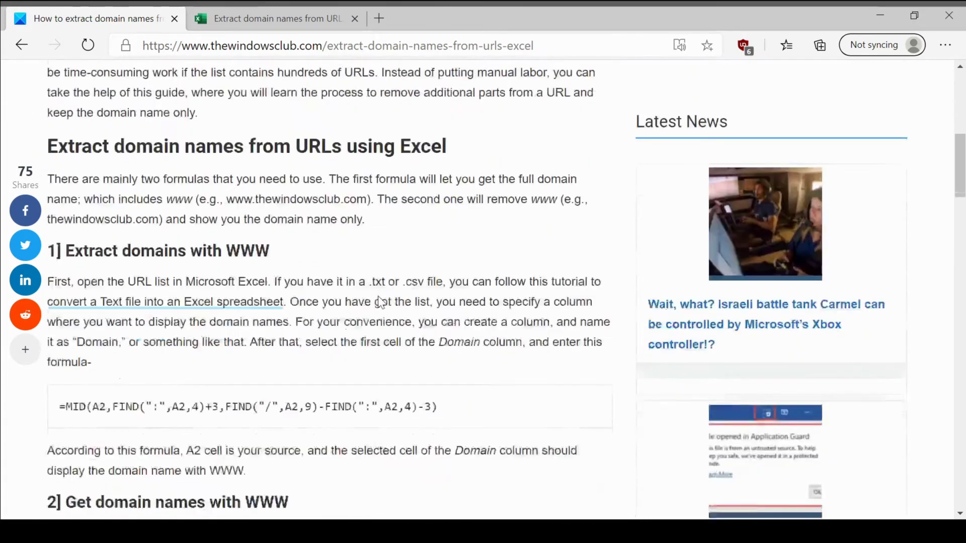
{"action": "scroll", "coordinate": [379, 295], "scroll_direction": "down", "scroll_amount": 2}
- Copy the article's MID/FIND formula for domains with www and switch back to the workbook
{"action": "triple_click", "coordinate": [367, 369]}
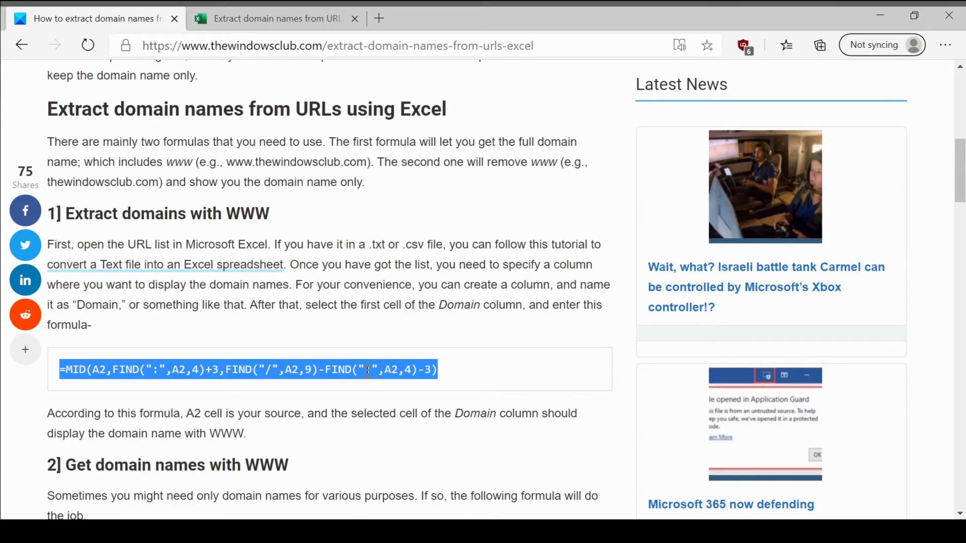
{"action": "key", "text": "ctrl+c"}
{"action": "left_click", "coordinate": [278, 18]}
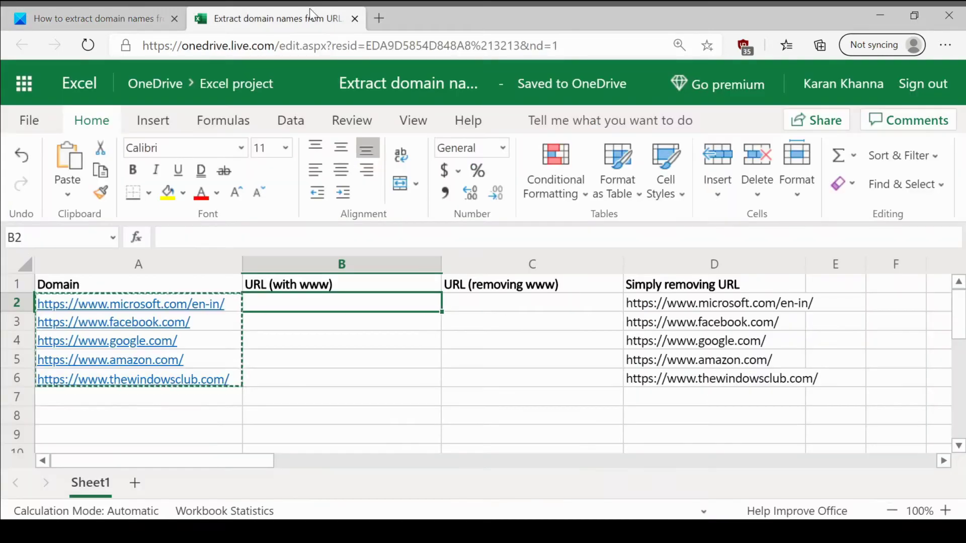
{"action": "double_click", "coordinate": [341, 303]}
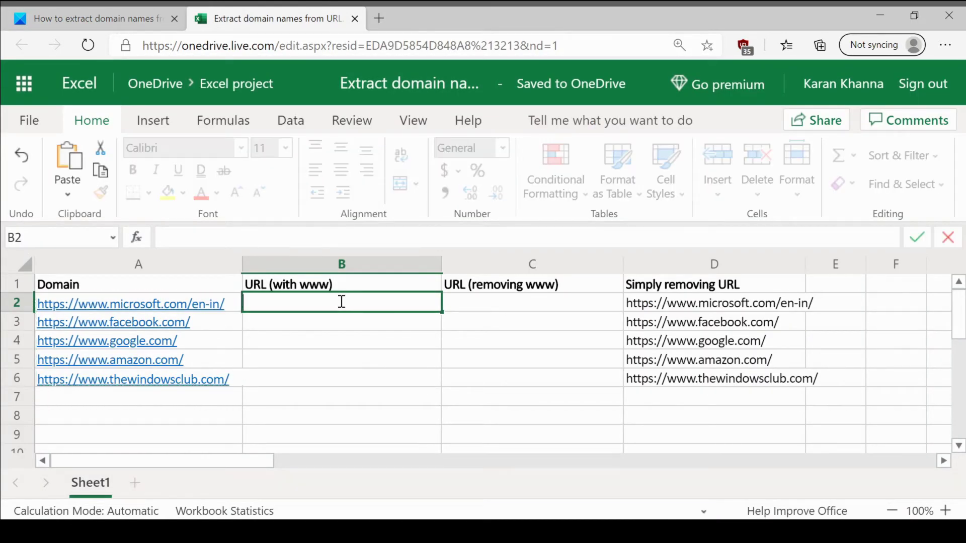
{"action": "key", "text": "ctrl+v"}
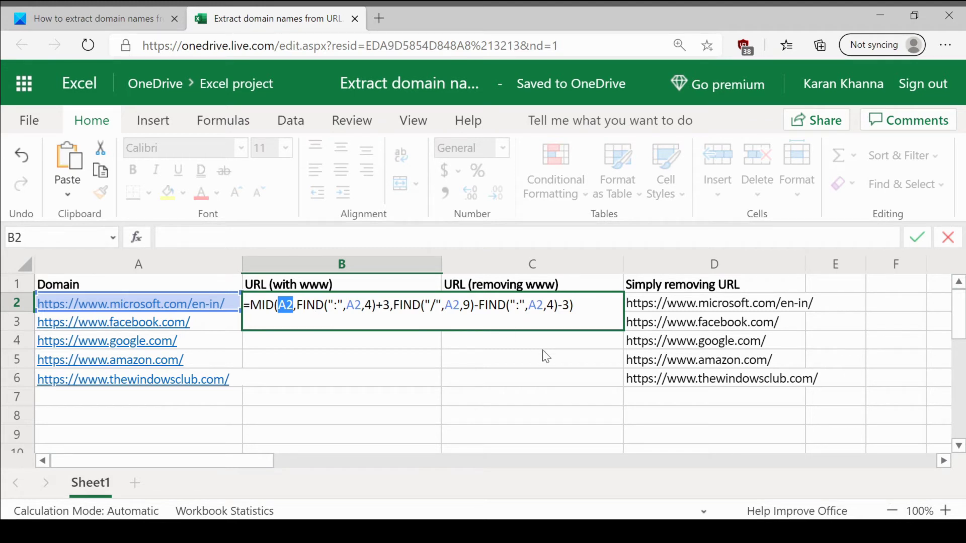
{"action": "key", "text": "Return"}
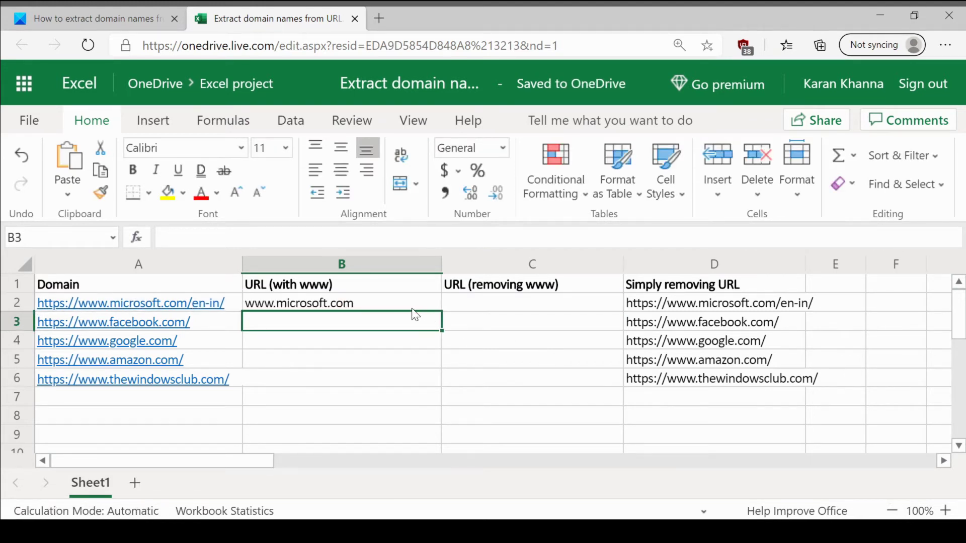
{"action": "left_click", "coordinate": [415, 305]}
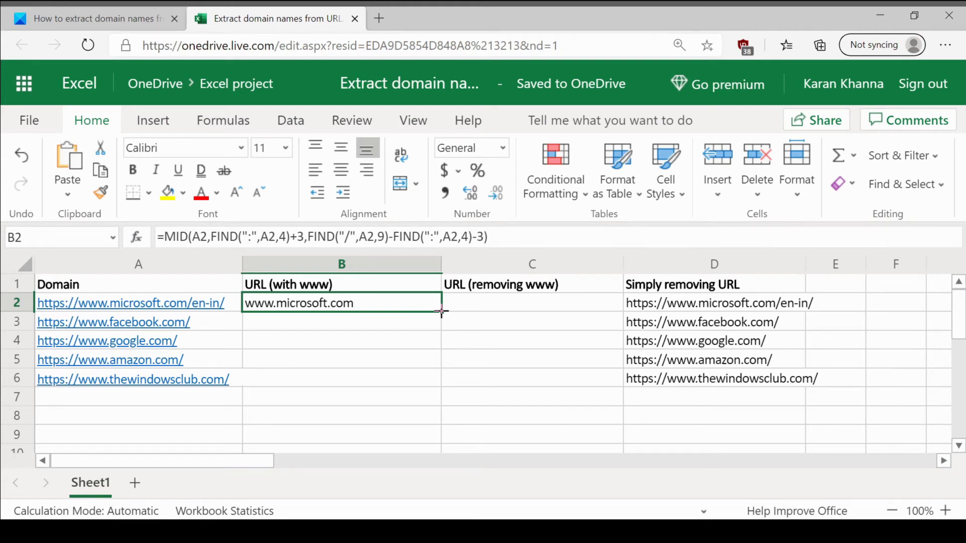
{"action": "left_click_drag", "start_coordinate": [442, 311], "coordinate": [438, 371]}
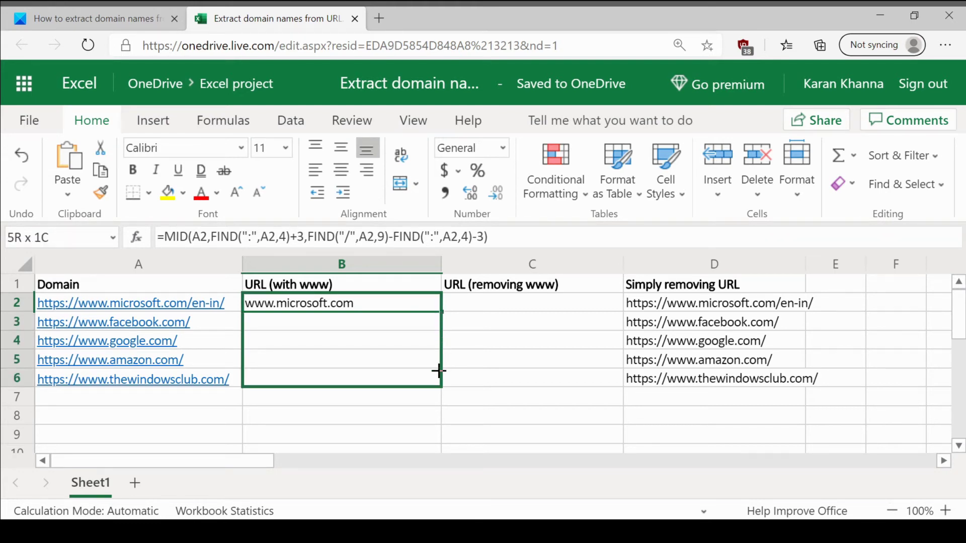
{"action": "left_click_drag", "start_coordinate": [439, 371], "coordinate": [438, 371]}
{"action": "left_click", "coordinate": [523, 366]}
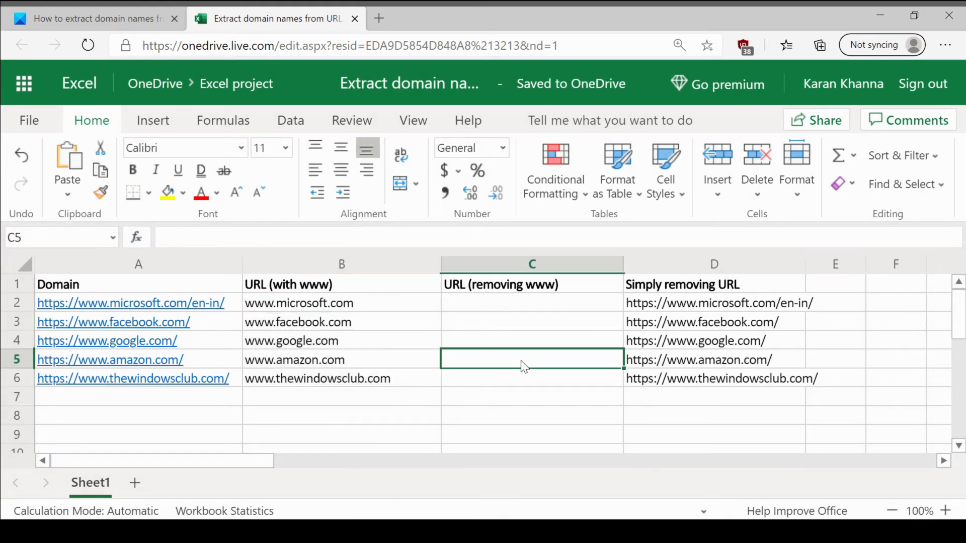
{"action": "left_click", "coordinate": [514, 308]}
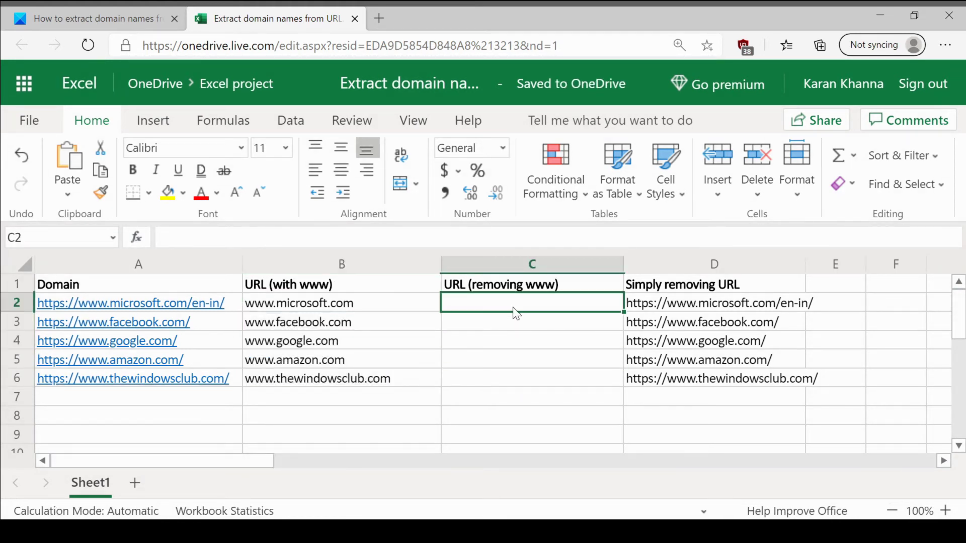
{"action": "left_click", "coordinate": [97, 18]}
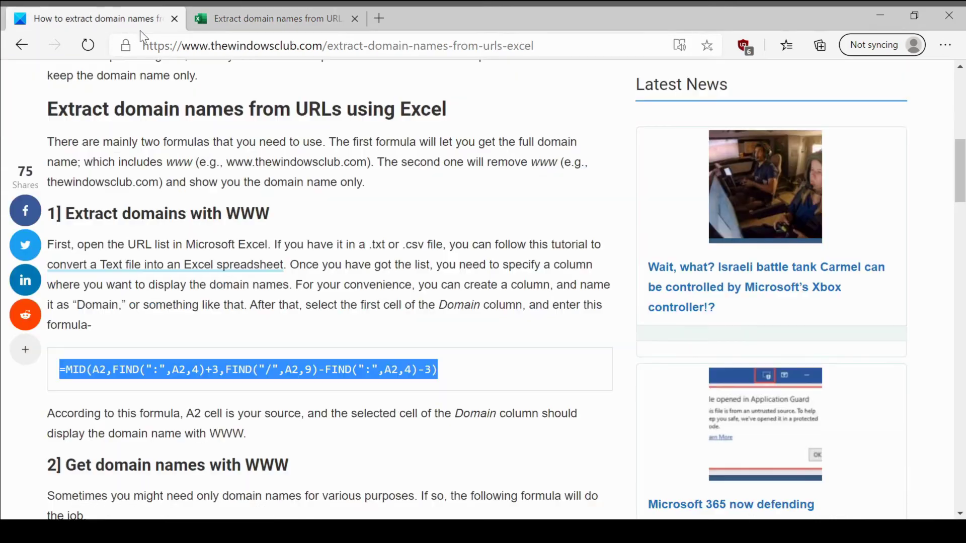
{"action": "scroll", "coordinate": [355, 332], "scroll_direction": "down", "scroll_amount": 3}
{"action": "scroll", "coordinate": [356, 332], "scroll_direction": "down", "scroll_amount": 5}
{"action": "triple_click", "coordinate": [331, 147]}
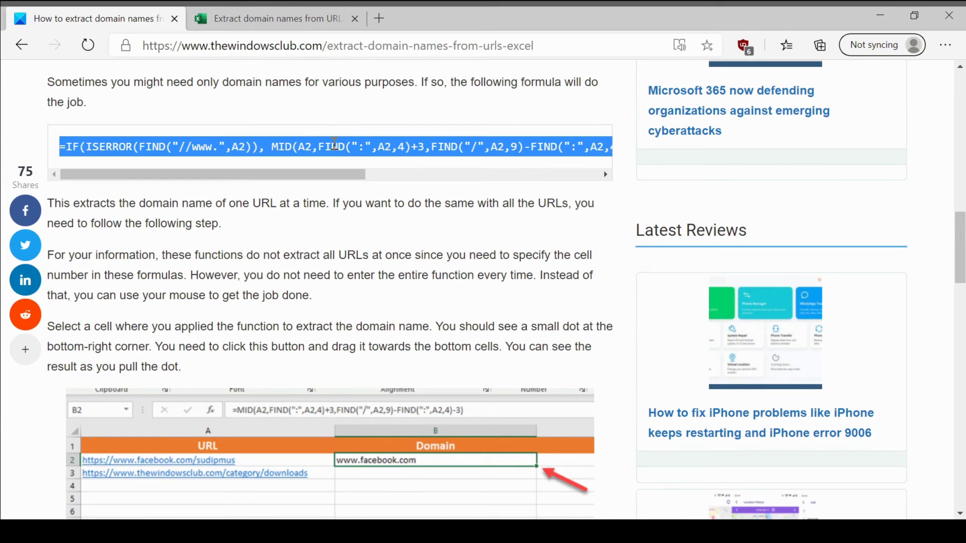
{"action": "left_click", "coordinate": [277, 19]}
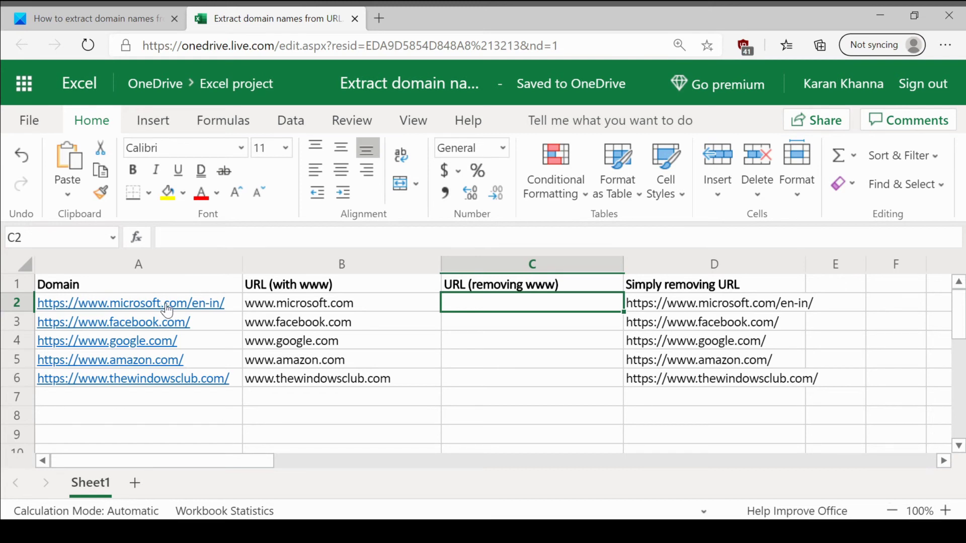
- Enter the pasted no-www formula in C2 to get microsoft.com
{"action": "double_click", "coordinate": [520, 310]}
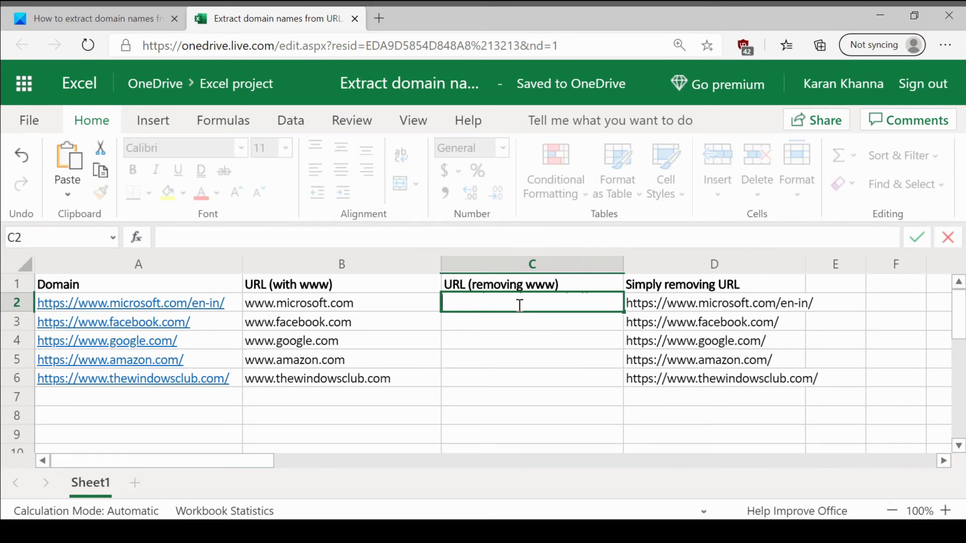
{"action": "key", "text": "ctrl+v"}
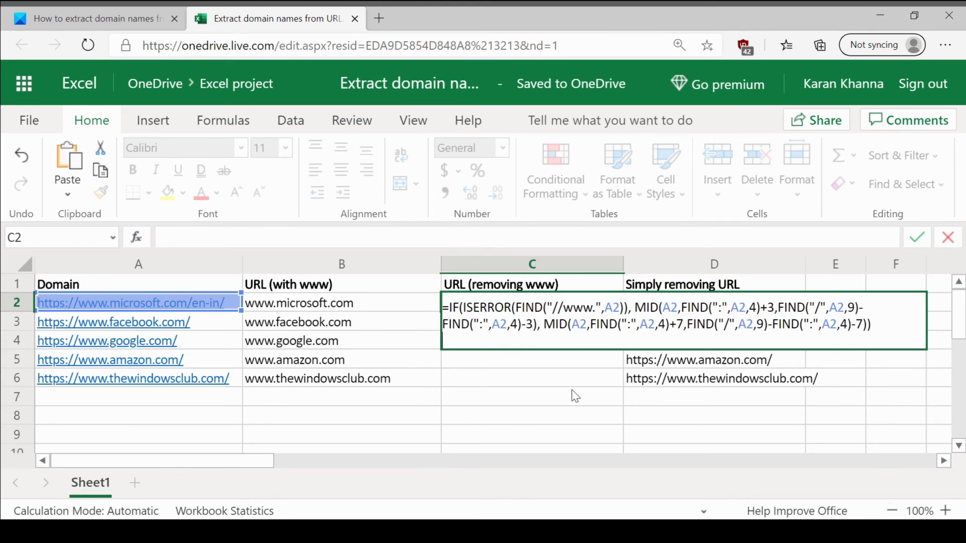
{"action": "key", "text": "Return"}
- Fill the formula down through C6 for the domains without www, ending at thewindowsclub.com
{"action": "left_click", "coordinate": [543, 308]}
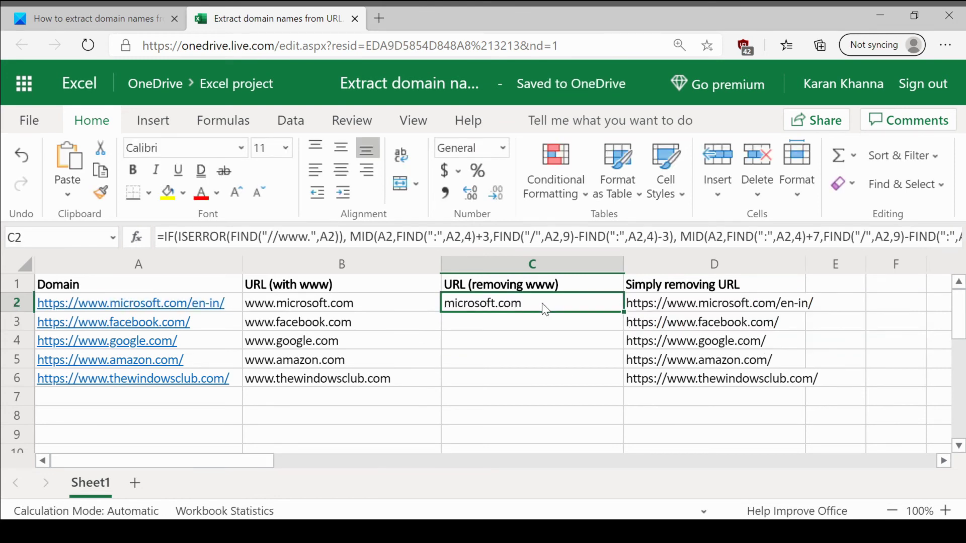
{"action": "left_click_drag", "start_coordinate": [621, 313], "coordinate": [610, 378]}
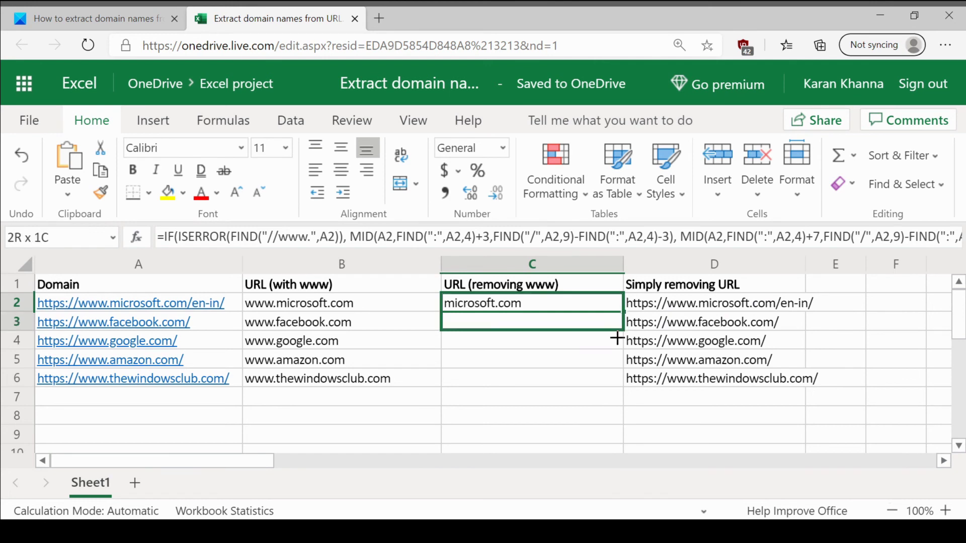